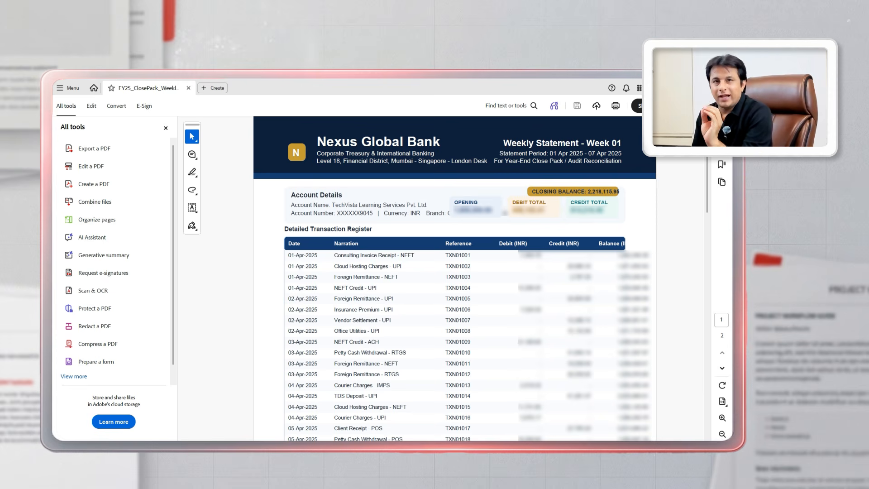
# Combine all weekly bank statement PDFs from the Weekly Bank Statements 2025-2026 folder into a single PDF.
pyautogui.hotkey('alt', 'Tab')
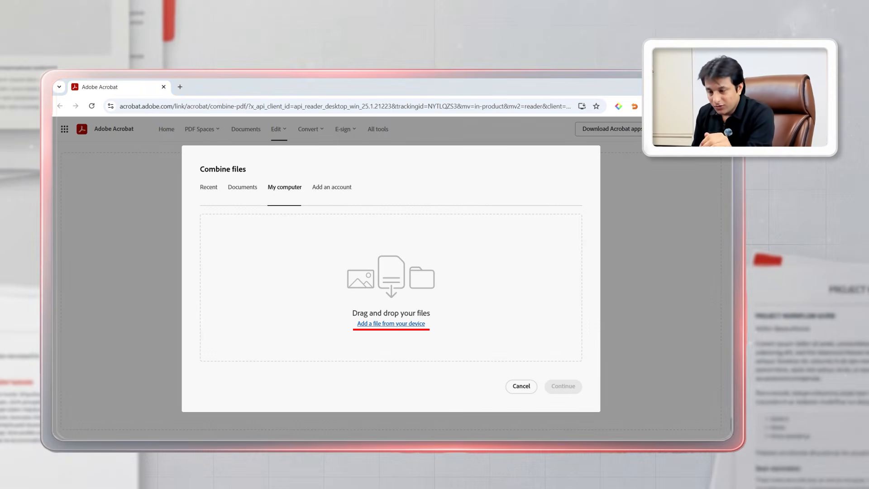
pyautogui.click(391, 323)
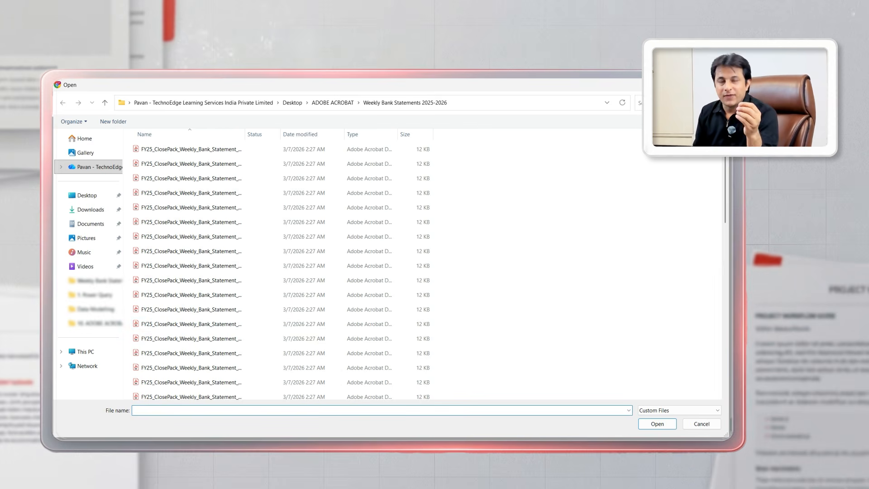
pyautogui.doubleClick(245, 134)
pyautogui.click(253, 207)
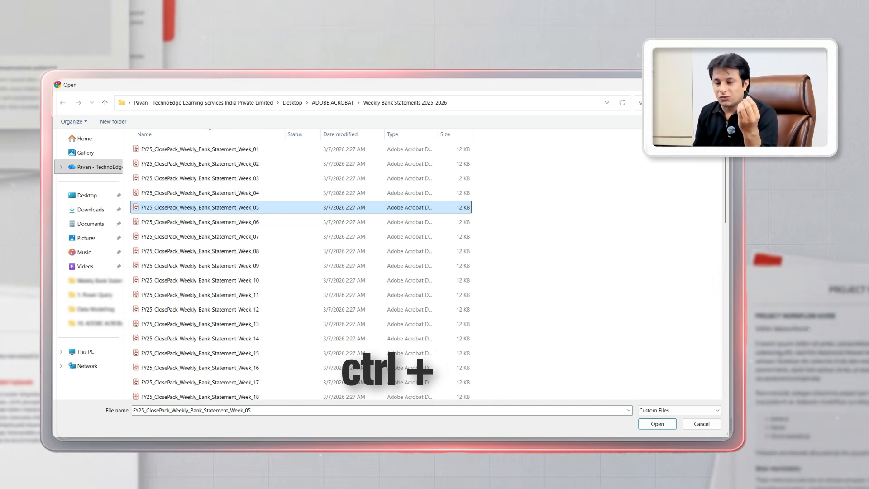
pyautogui.hotkey('ctrl', 'a')
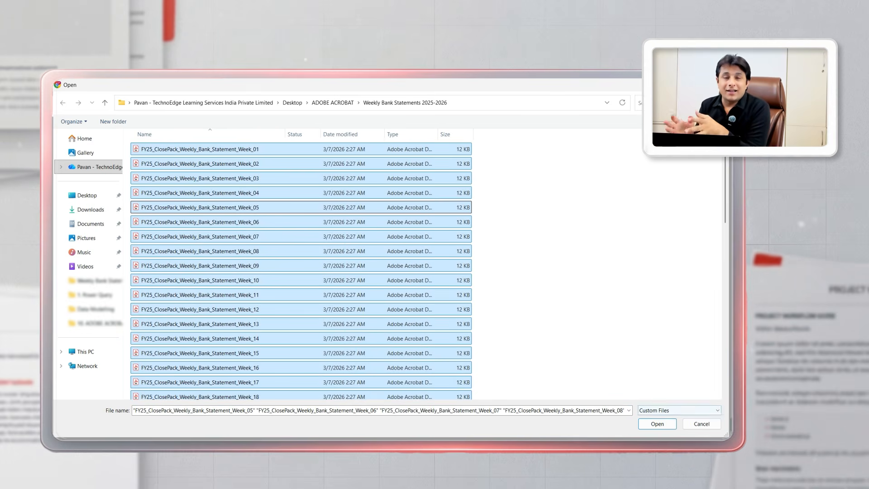
pyautogui.click(657, 424)
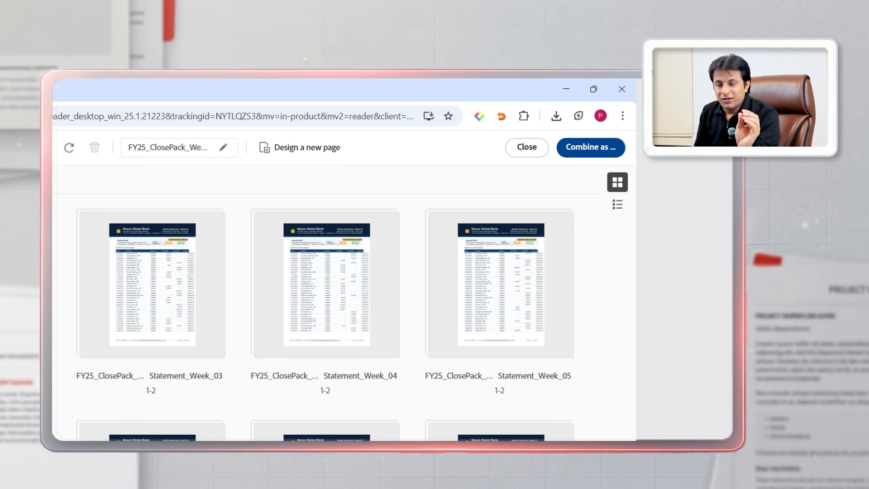
pyautogui.click(591, 147)
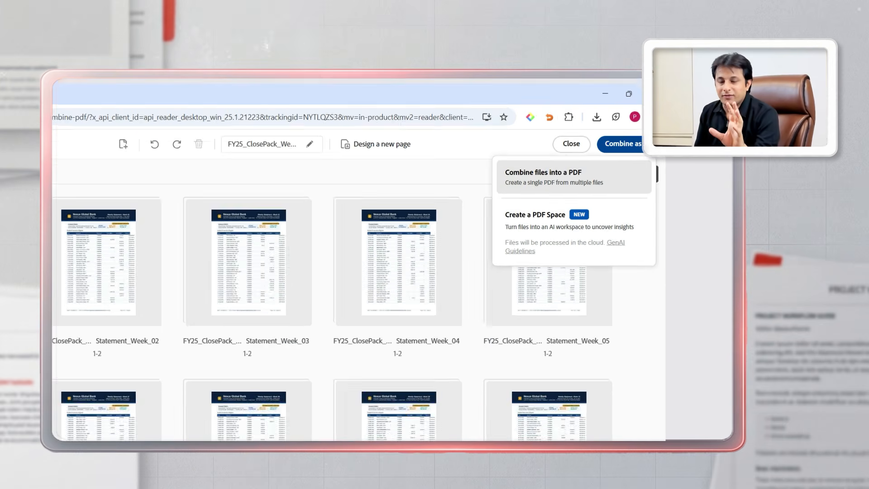
pyautogui.click(554, 177)
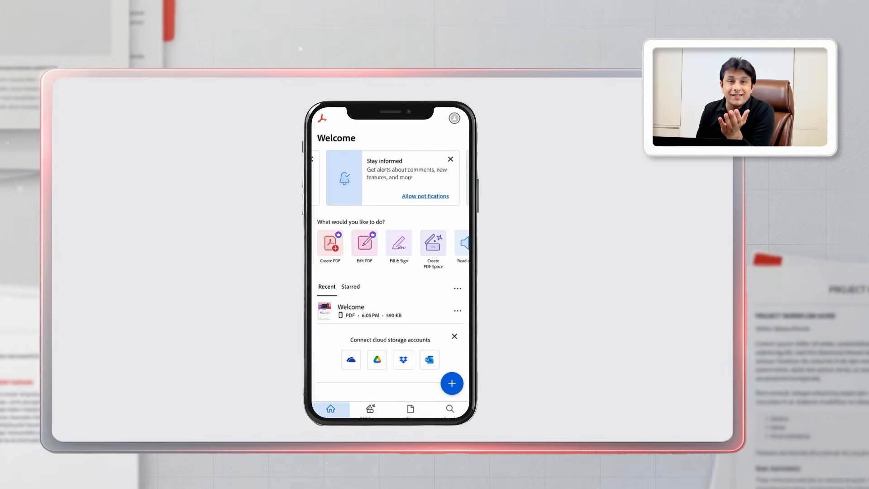
pyautogui.hscroll(5, 390, 178)
pyautogui.scroll(-1, 390, 271)
pyautogui.scroll(1, 390, 272)
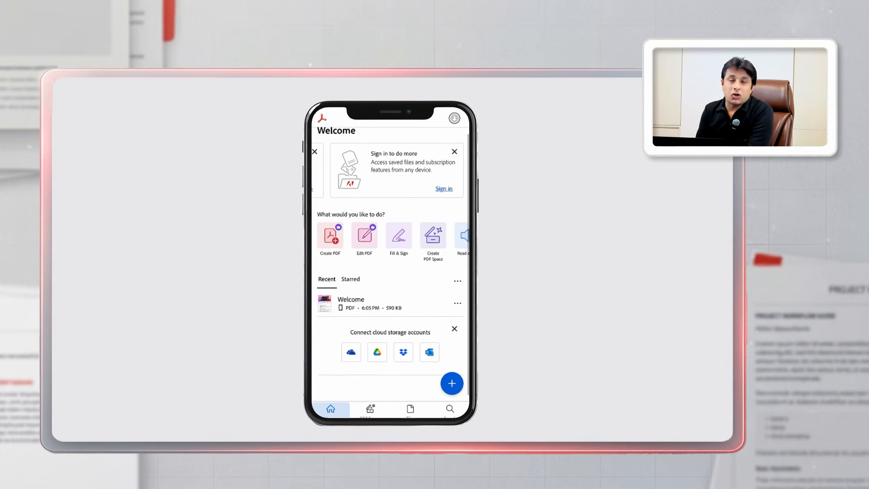
pyautogui.scroll(1, 390, 272)
pyautogui.hscroll(1, 390, 242)
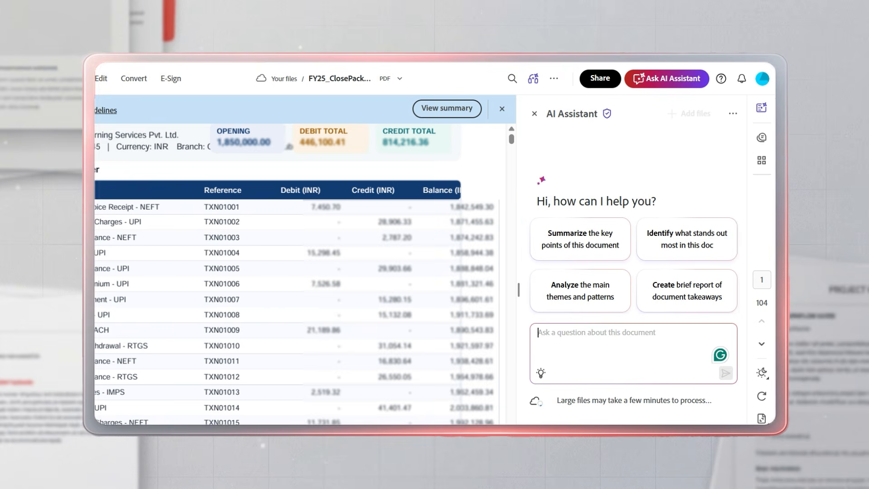
# Ask the AI Assistant "Total Credit 3rd April 2025?" and the suggested question about the refund amount received on 12-Jun-2025.
pyautogui.write('Total C')
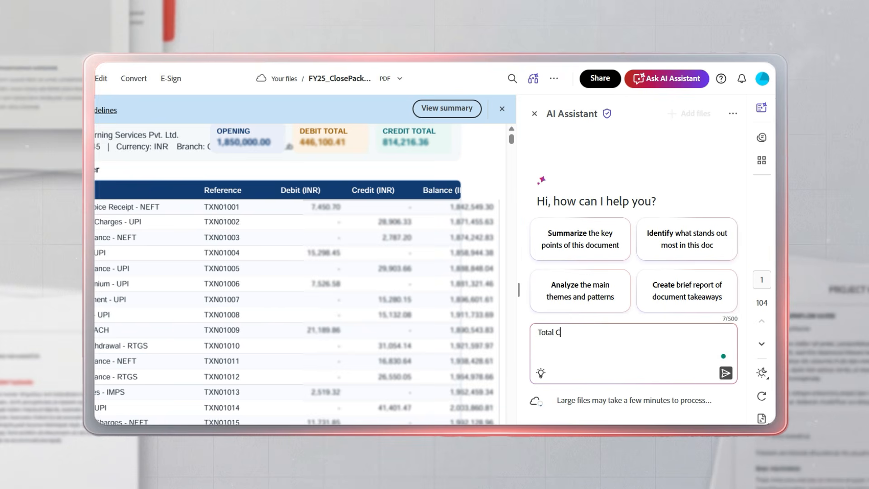
pyautogui.write('redit 3rd April 2025?')
pyautogui.press('Return')
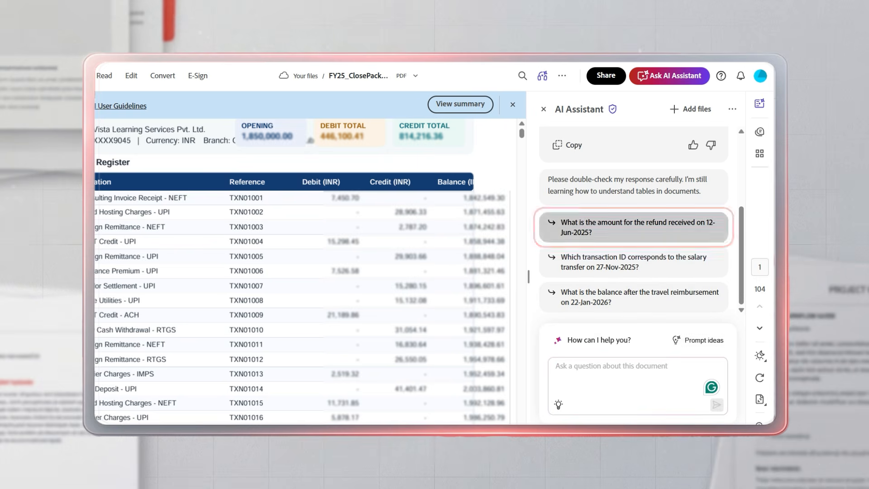
pyautogui.click(633, 228)
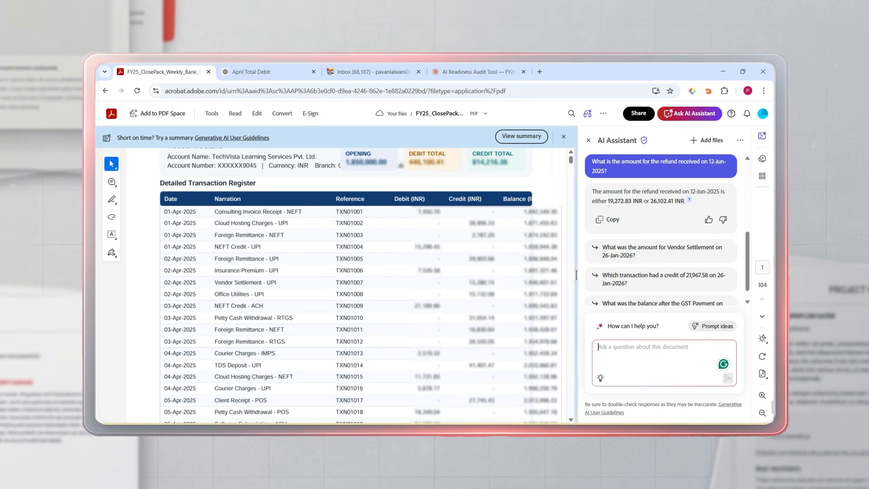
# Examine the transaction registers and closing balances of the April and early May weeks in the combined statement.
pyautogui.scroll(-20, 347, 286)
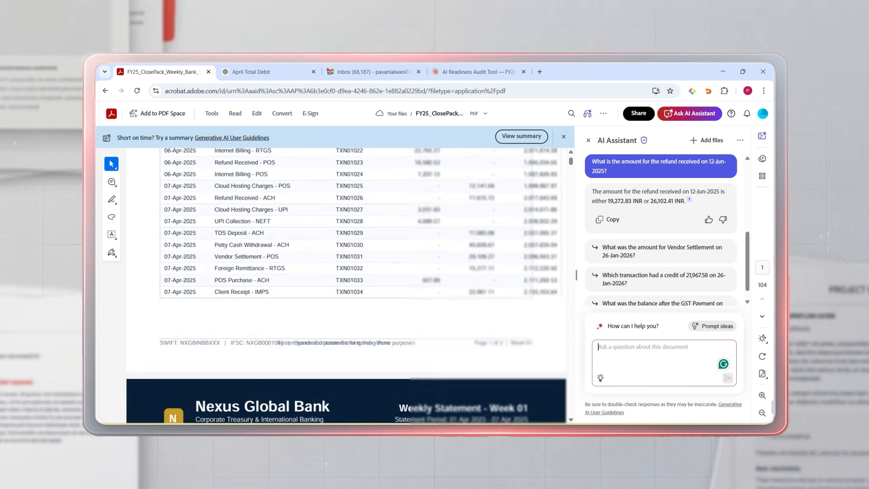
pyautogui.scroll(-20, 346, 286)
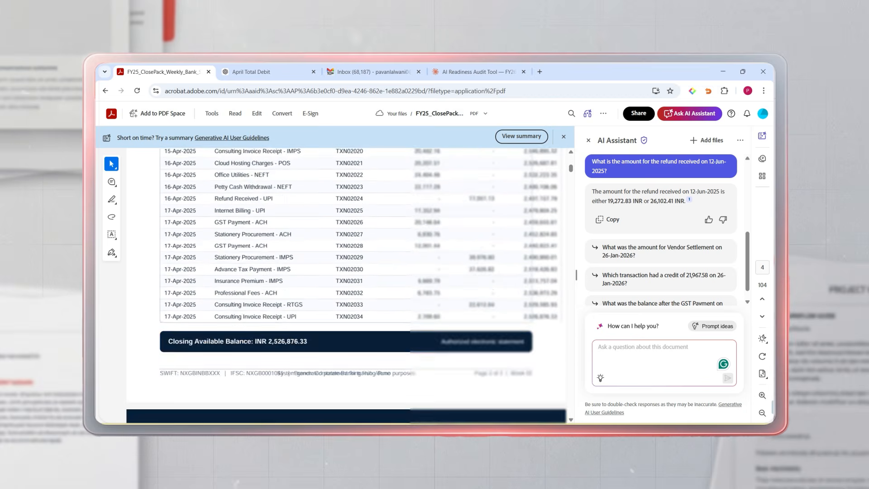
pyautogui.scroll(-20, 346, 286)
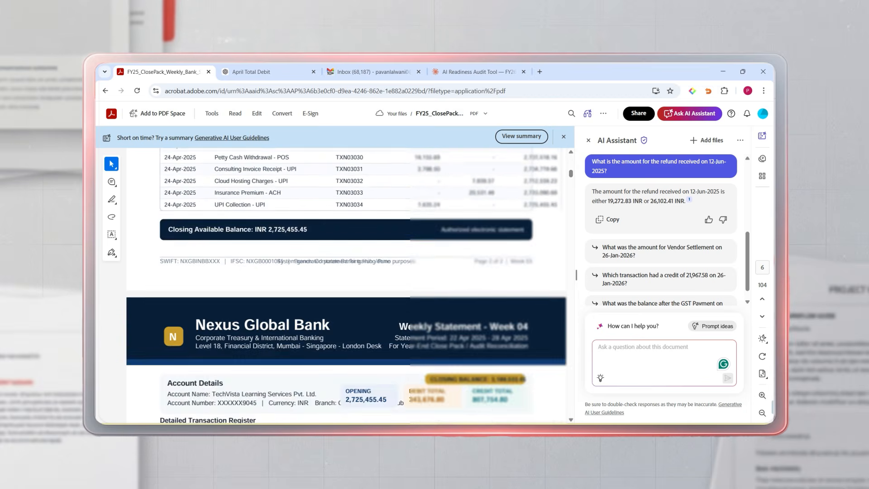
pyautogui.scroll(-20, 346, 286)
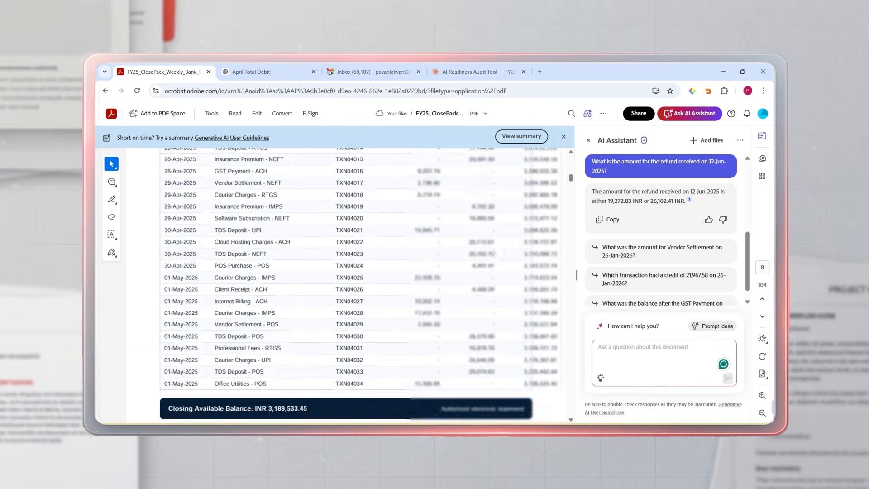
pyautogui.scroll(-8, 346, 286)
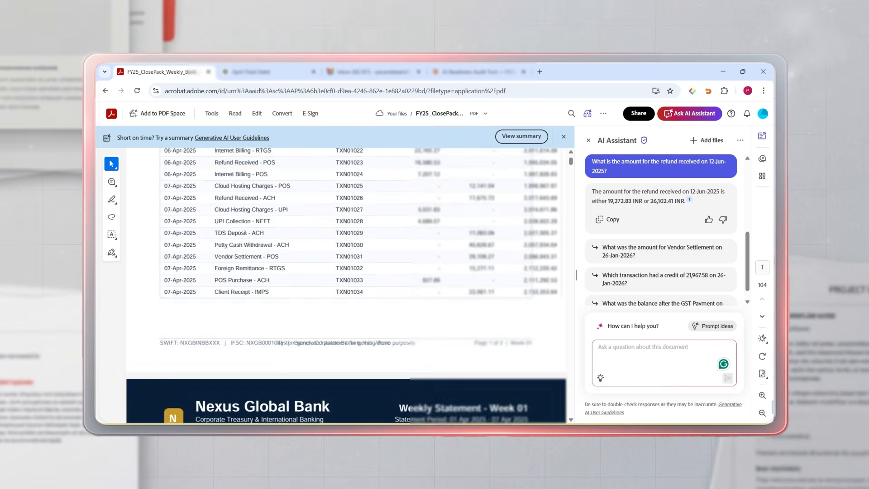
pyautogui.scroll(-15, 346, 286)
pyautogui.scroll(-20, 346, 286)
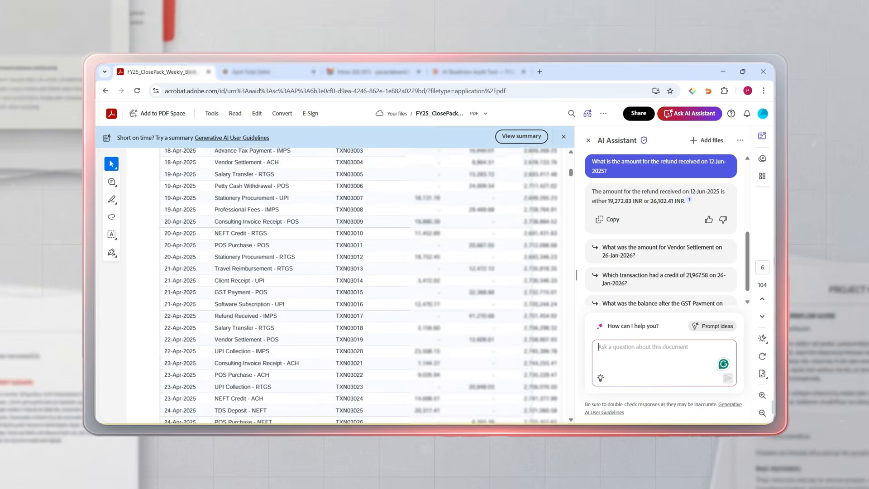
pyautogui.scroll(-3, 346, 286)
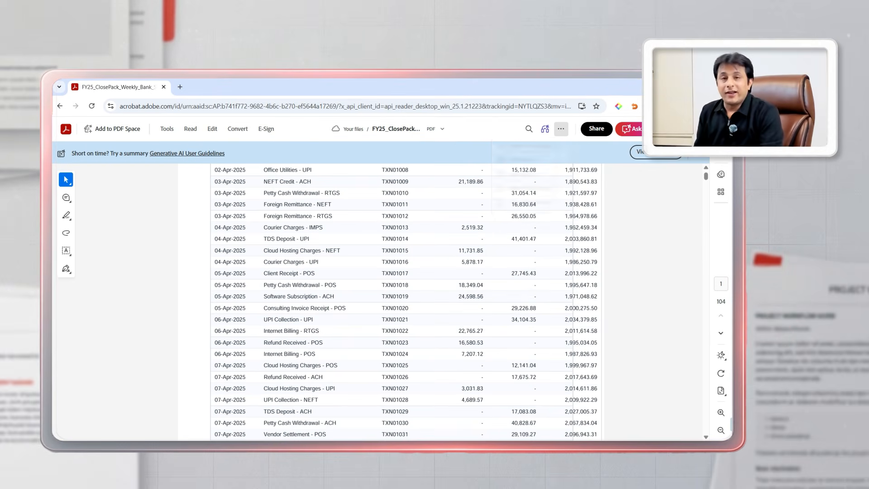
# Download the combined statement as a compressed PDF with High compression and look through the downloaded file.
pyautogui.click(561, 129)
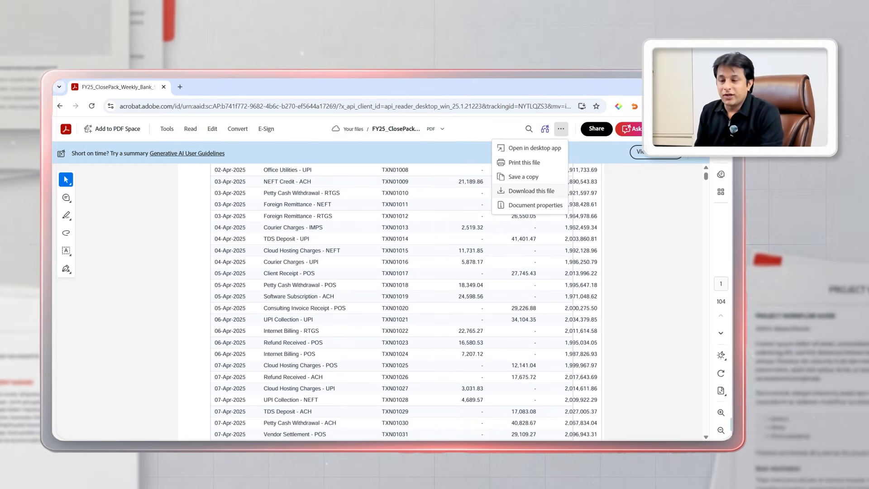
pyautogui.click(531, 190)
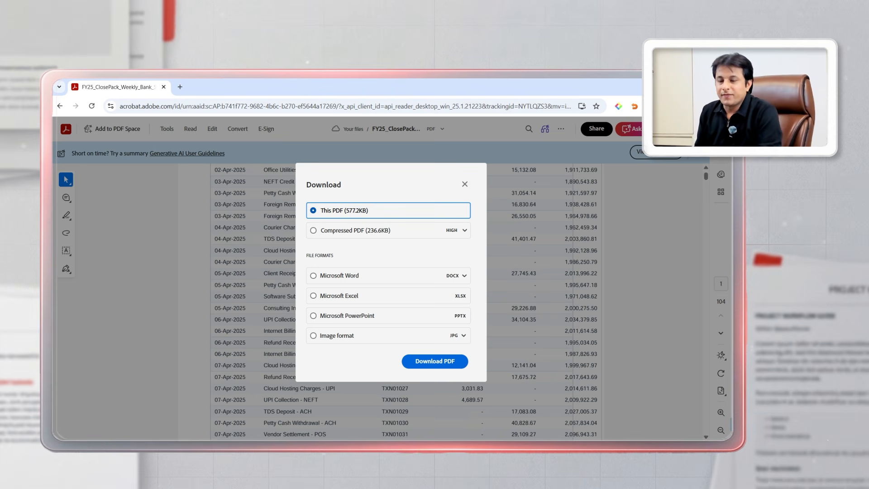
pyautogui.click(355, 231)
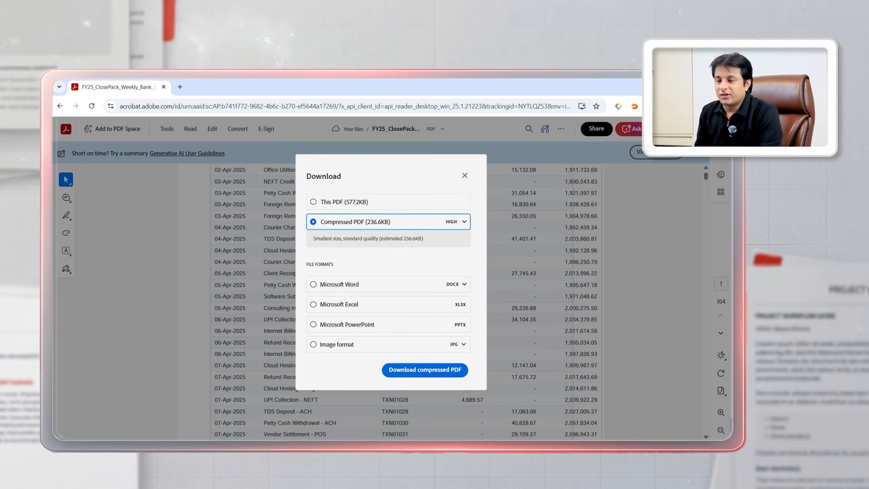
pyautogui.click(424, 370)
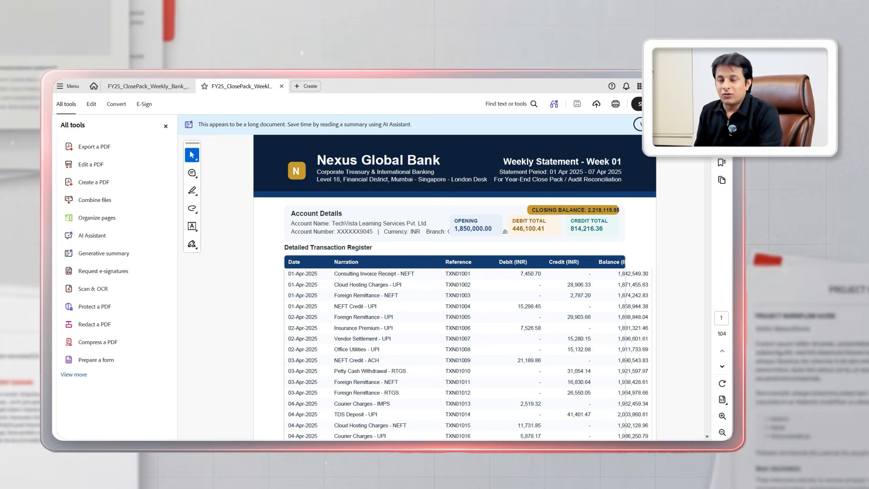
pyautogui.scroll(-20, 454, 287)
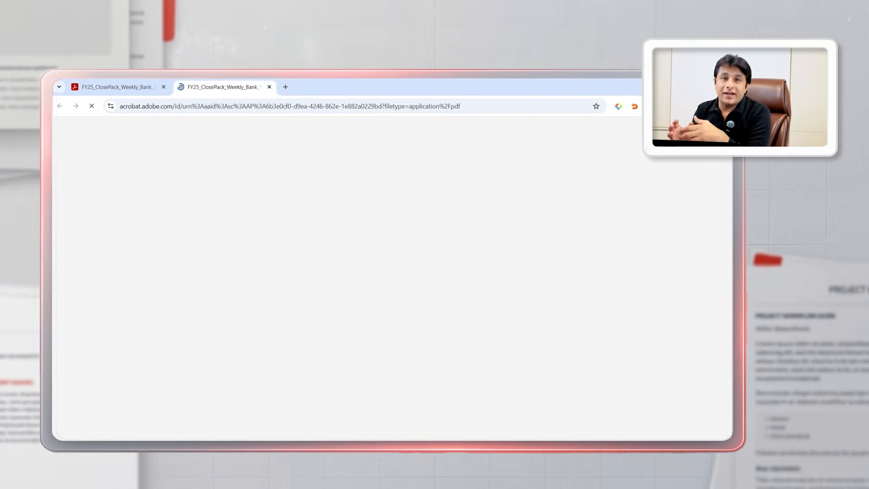
# Convert the compressed combined statement to a Microsoft Excel XLSX file and open the converted workbook.
pyautogui.click(237, 129)
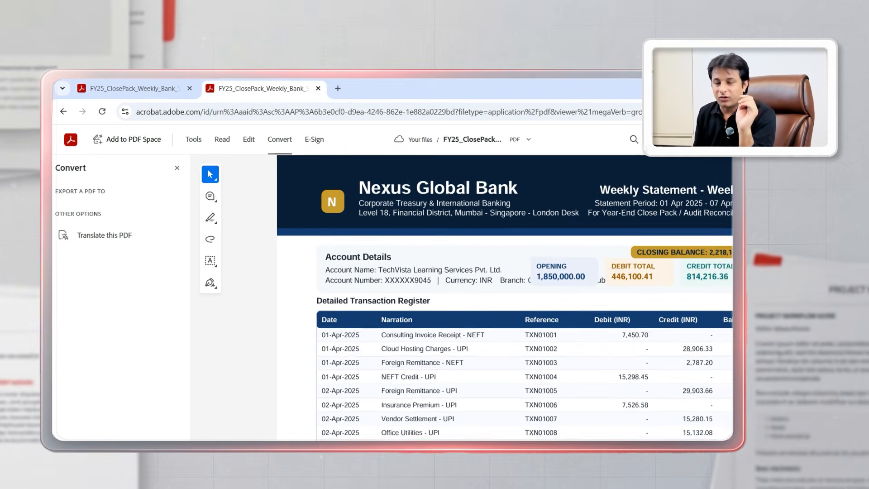
pyautogui.click(93, 232)
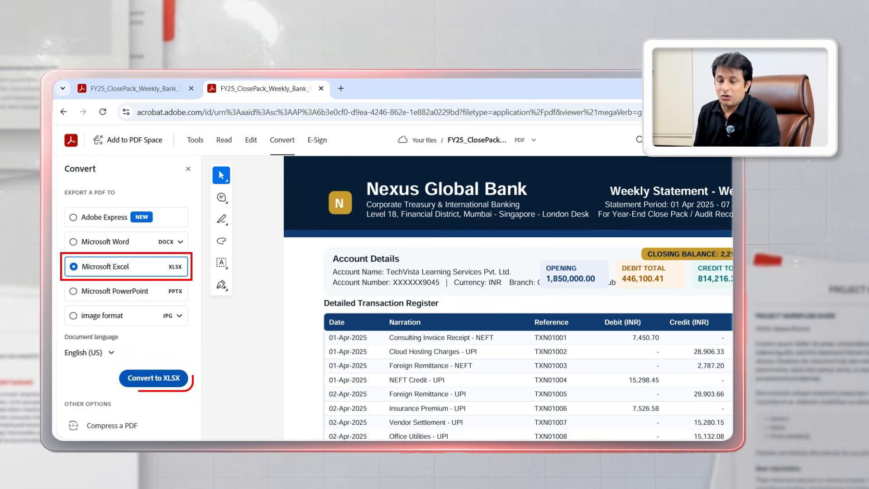
pyautogui.click(153, 378)
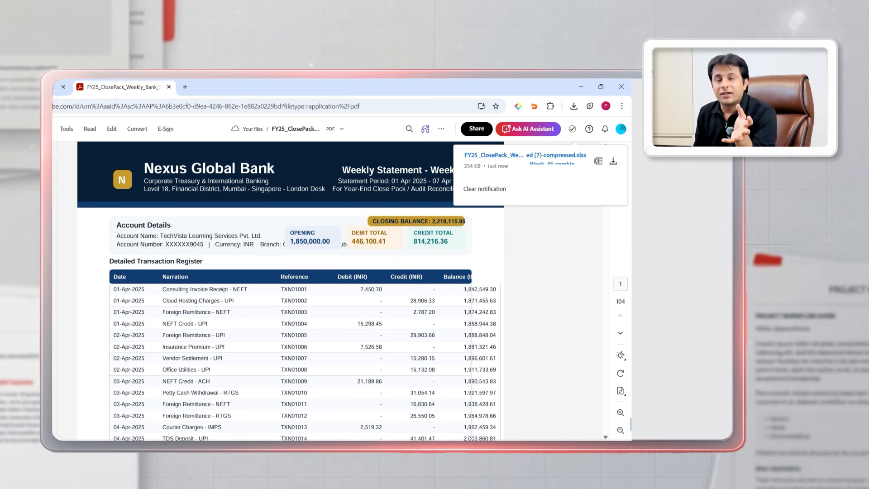
pyautogui.click(549, 159)
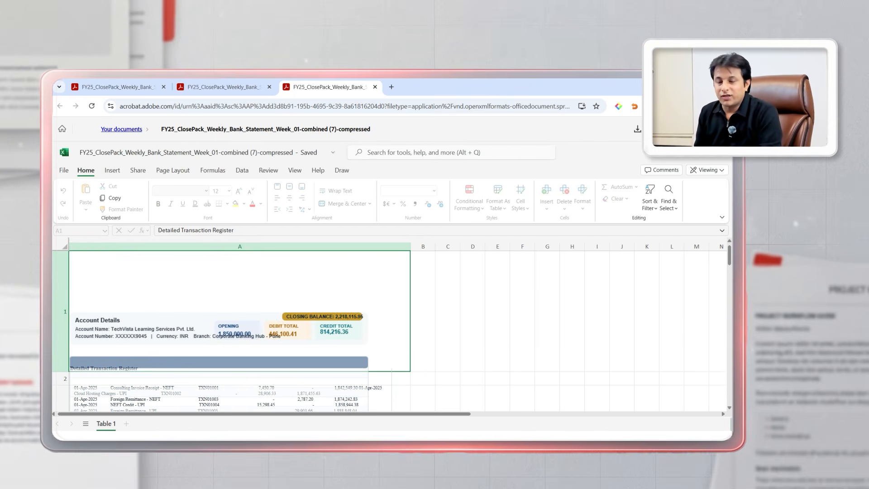
# Review the converted worksheet's contents and its available export formats, and close the workbook.
pyautogui.scroll(-10, 240, 331)
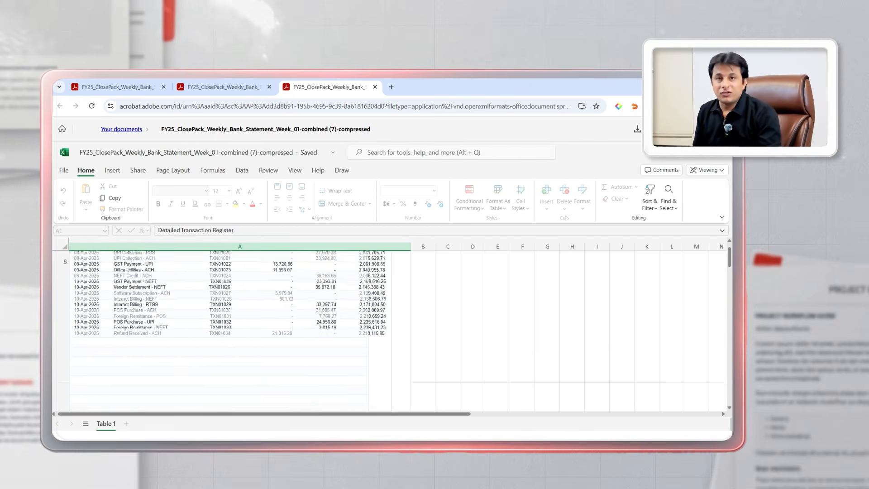
pyautogui.scroll(-10, 239, 331)
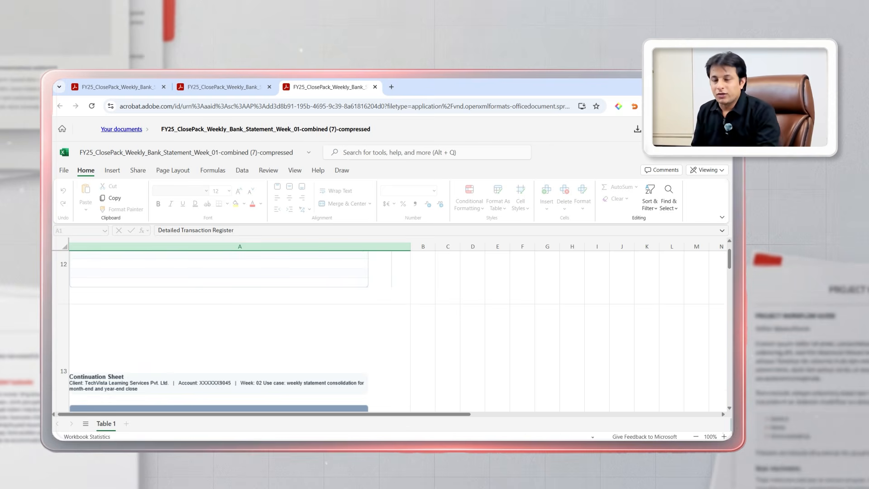
pyautogui.click(64, 170)
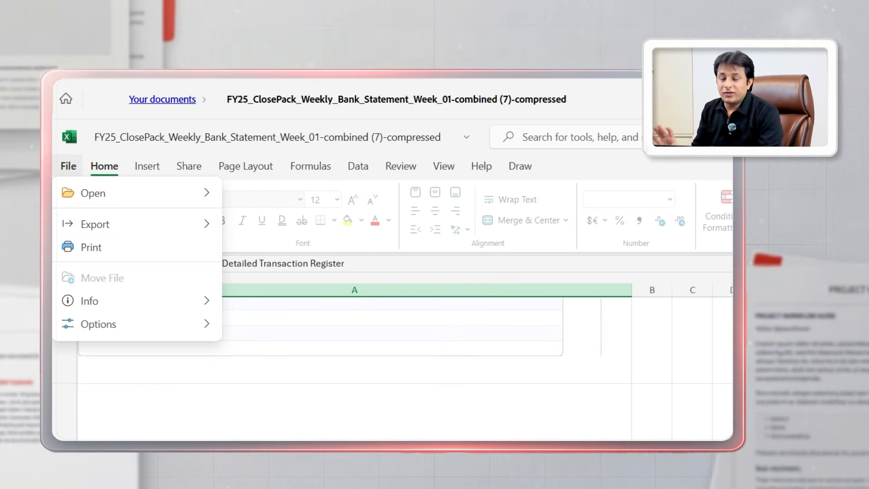
pyautogui.moveTo(137, 224)
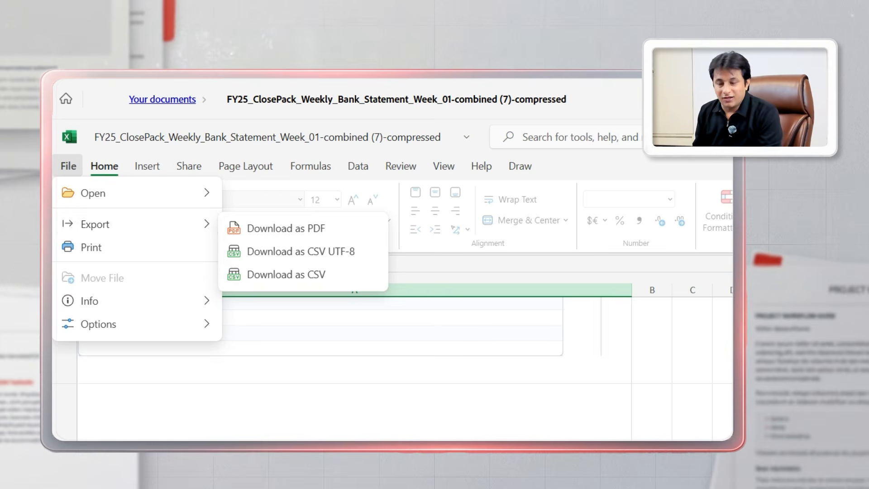
pyautogui.press('Escape')
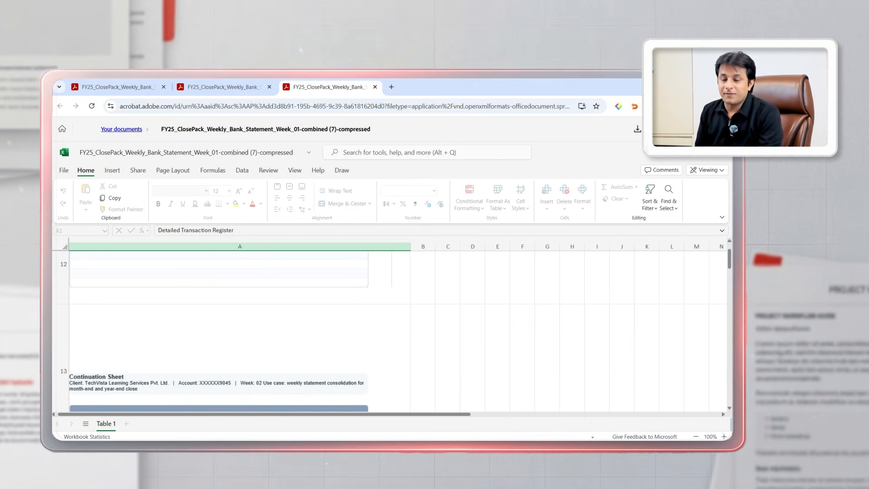
pyautogui.hotkey('ctrl', 'w')
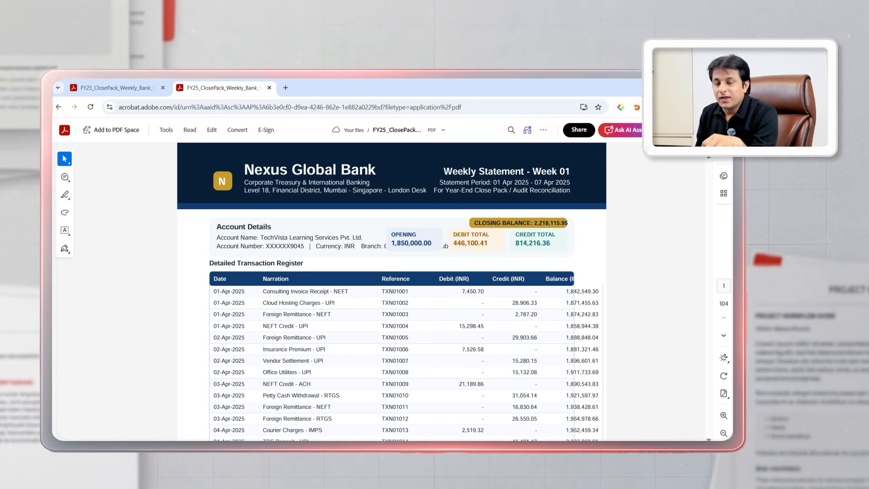
# Extract pages 2 and 3 of the combined bank statement into a separate PDF with Organize pages.
pyautogui.click(167, 130)
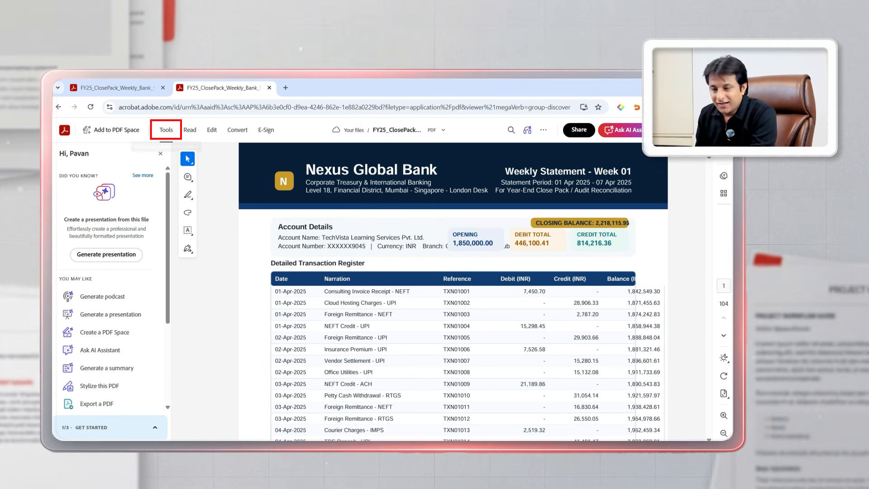
pyautogui.scroll(-3, 106, 310)
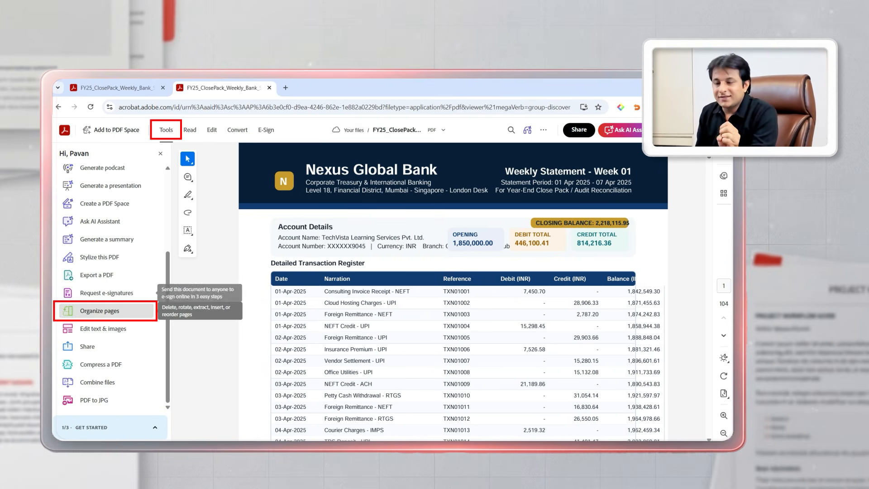
pyautogui.click(100, 311)
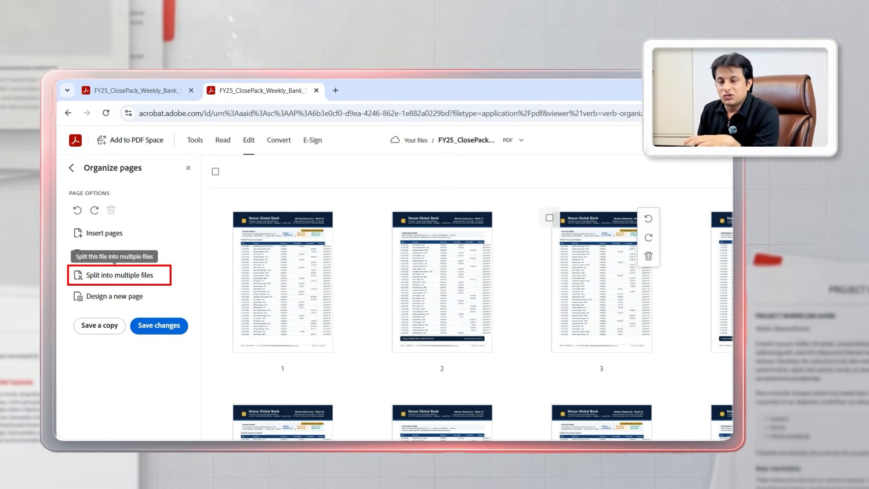
pyautogui.scroll(-5, 602, 280)
pyautogui.scroll(5, 441, 281)
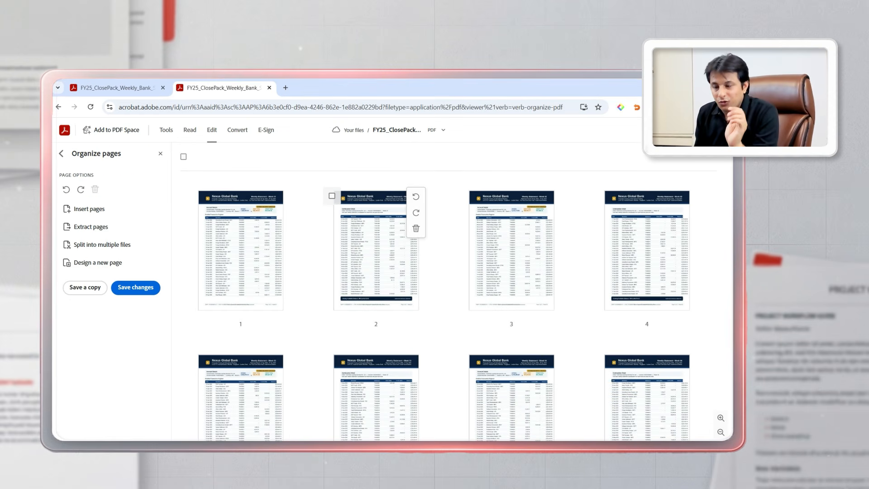
pyautogui.click(331, 195)
pyautogui.click(467, 195)
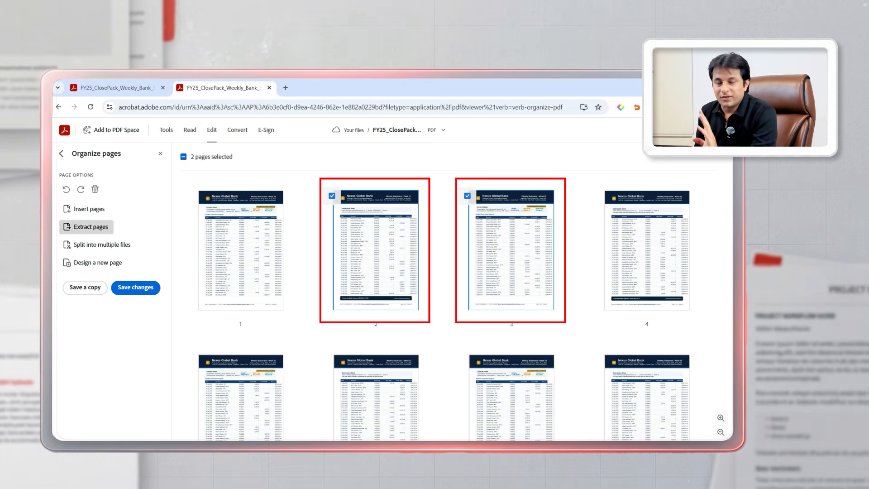
pyautogui.click(87, 227)
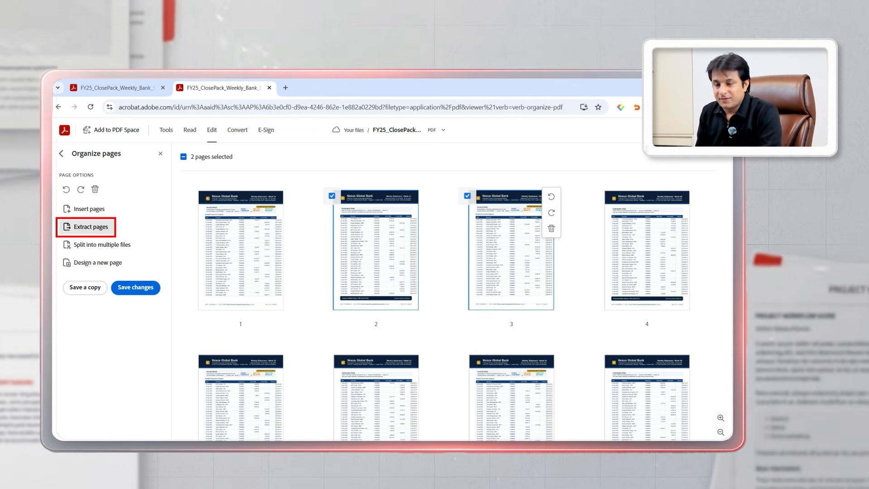
pyautogui.click(87, 227)
pyautogui.click(136, 287)
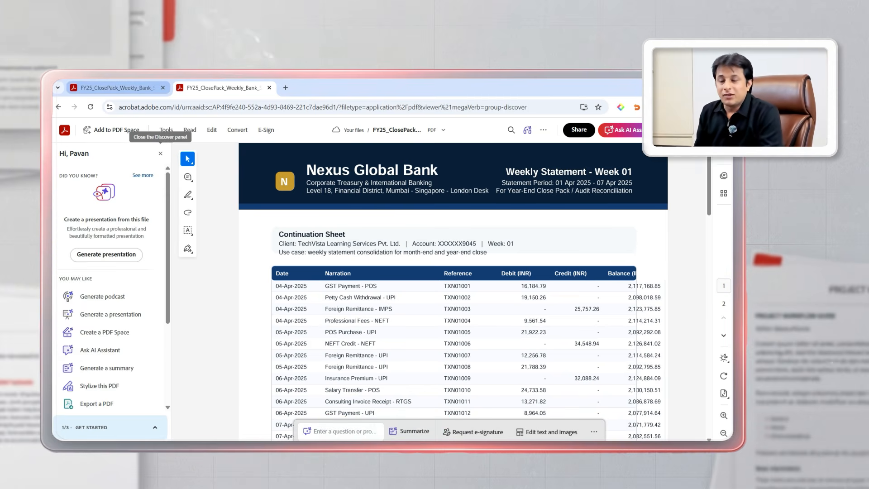
# Split the combined statement in the other browser tab into 11 files, beginning file 11 at page 27, and look through the split files.
pyautogui.click(115, 87)
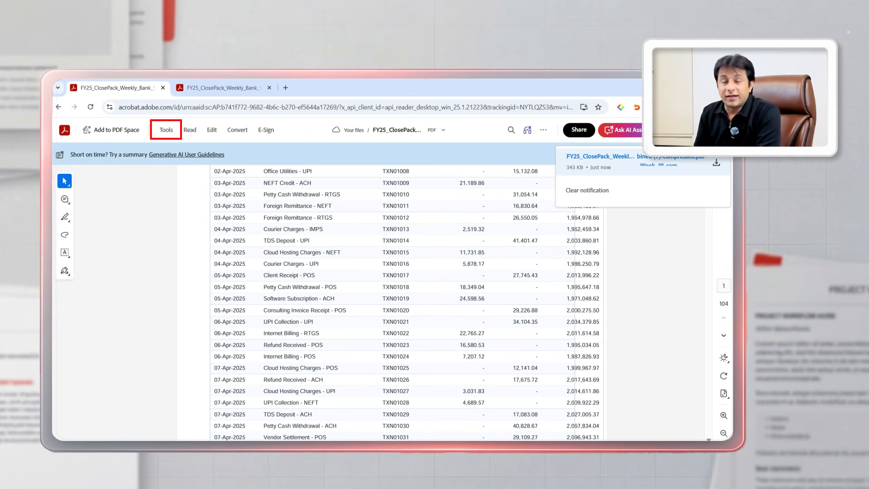
pyautogui.click(166, 130)
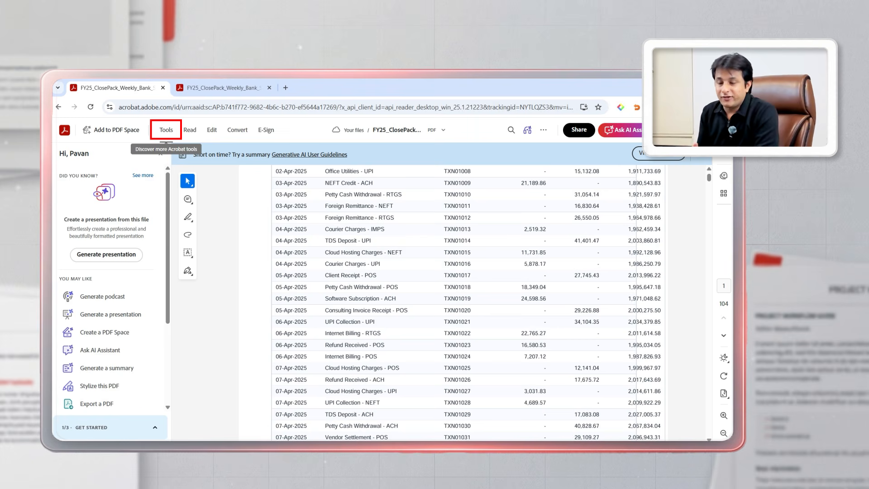
pyautogui.scroll(-1, 106, 294)
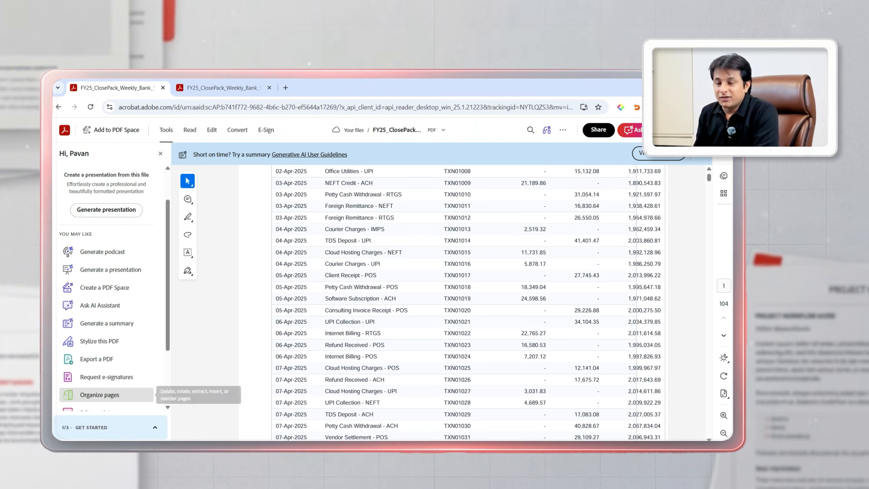
pyautogui.click(106, 395)
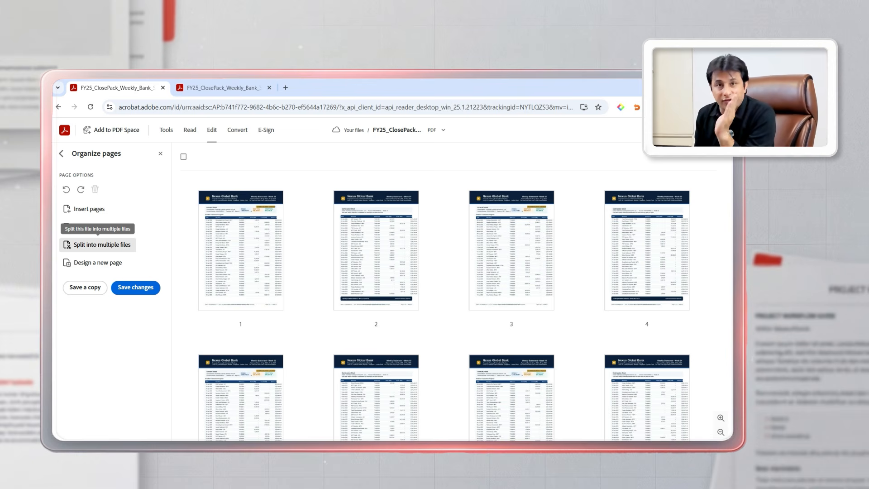
pyautogui.click(98, 245)
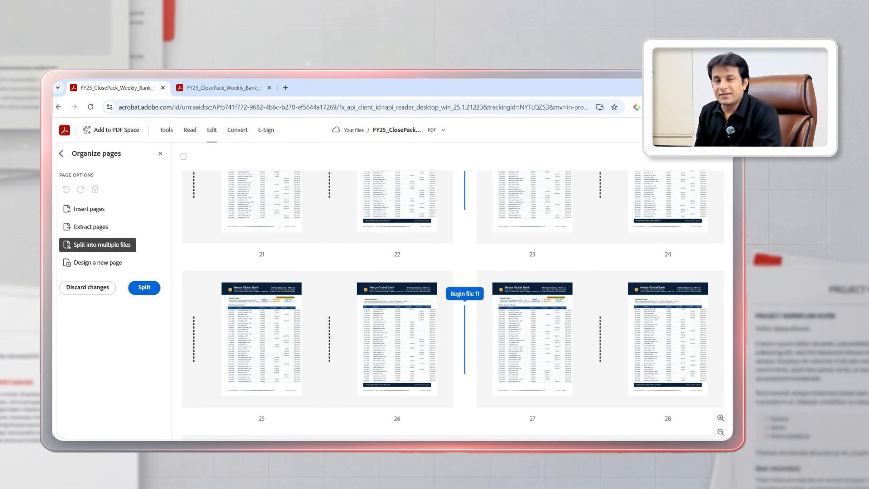
pyautogui.click(144, 287)
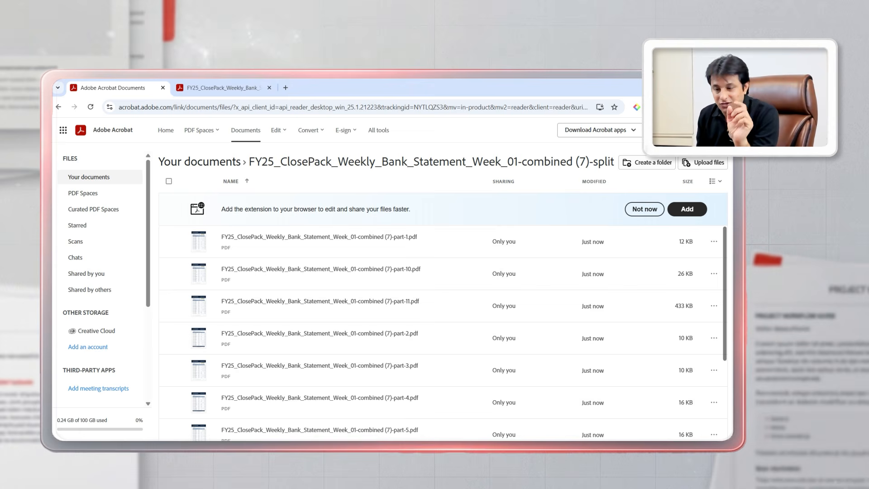
pyautogui.scroll(-4, 362, 331)
pyautogui.scroll(4, 362, 330)
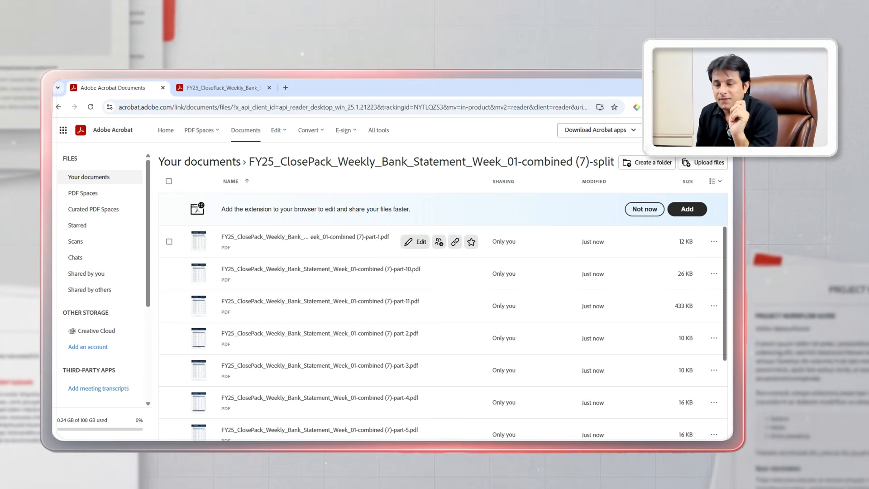
pyautogui.scroll(-3, 362, 317)
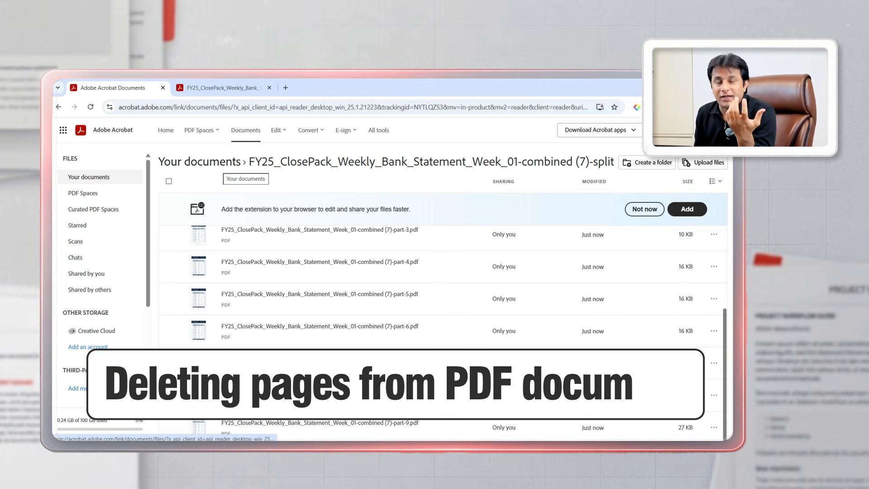
# Return to the combined statement, delete pages 2 and 3 with Organize pages, and save the changes.
pyautogui.click(59, 107)
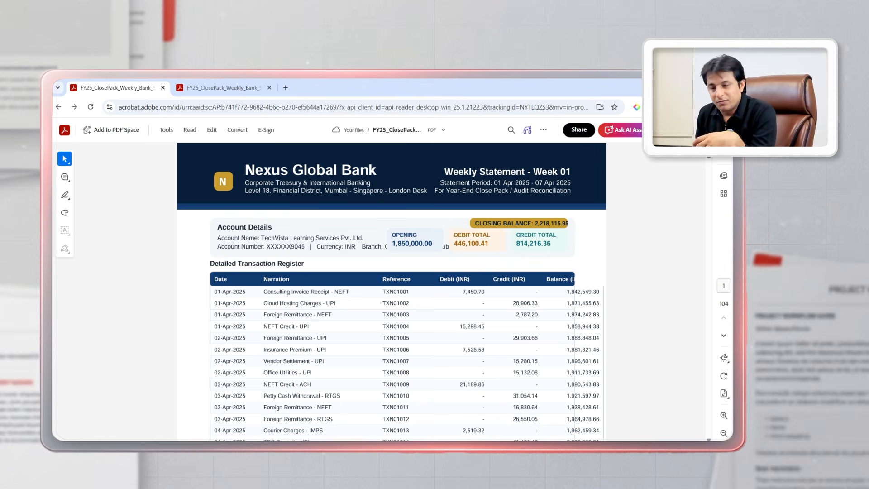
pyautogui.click(166, 130)
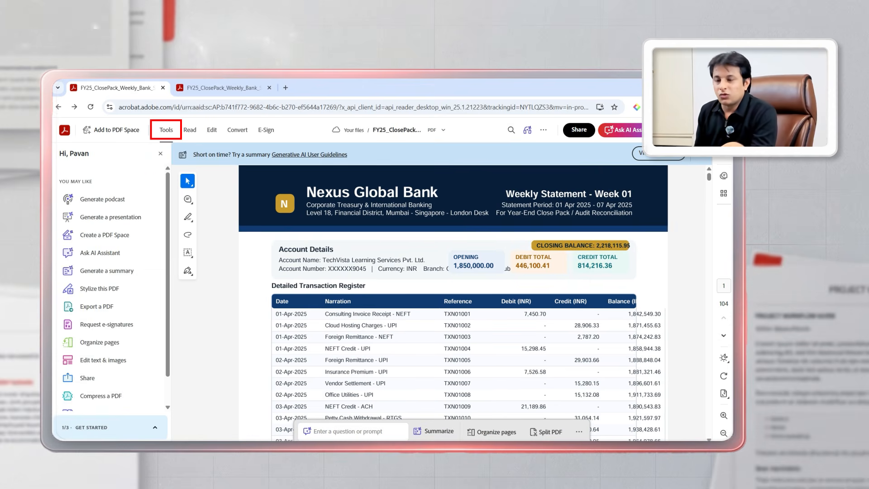
pyautogui.scroll(-2, 108, 332)
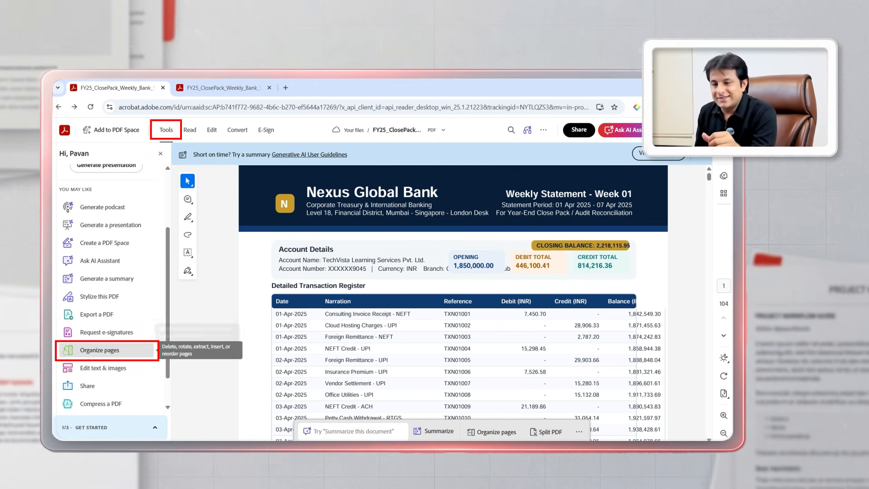
pyautogui.click(100, 349)
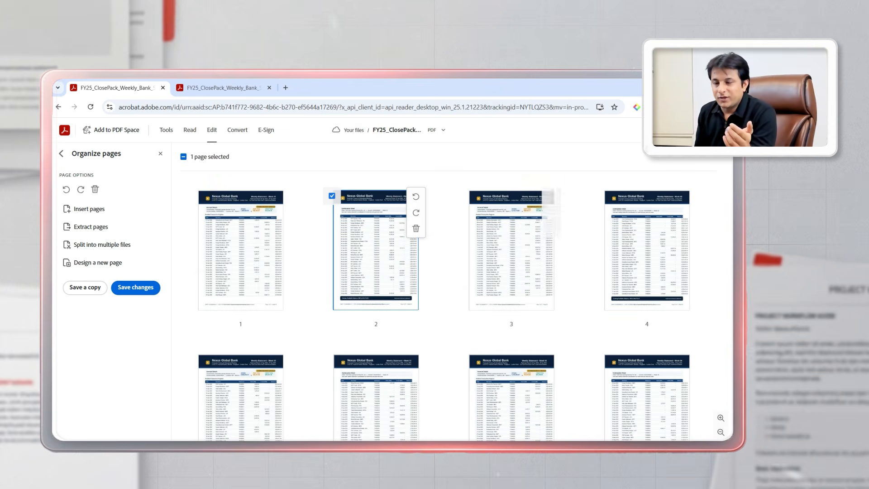
pyautogui.click(468, 196)
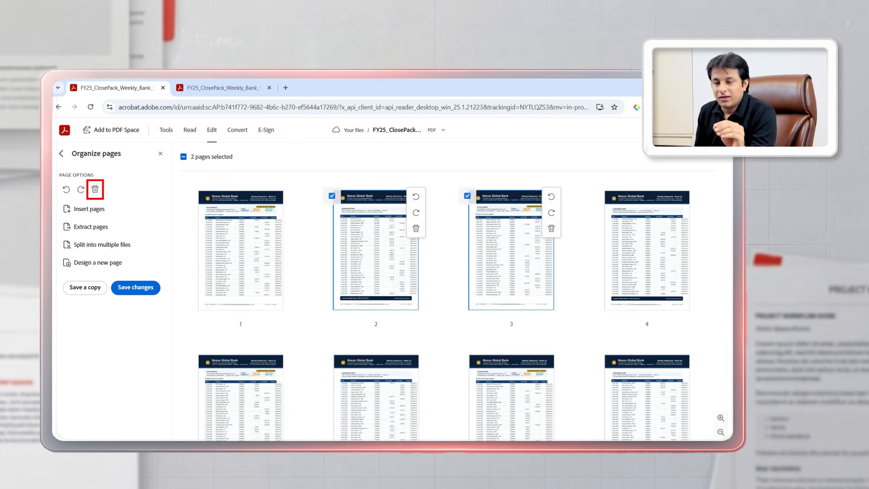
pyautogui.click(95, 189)
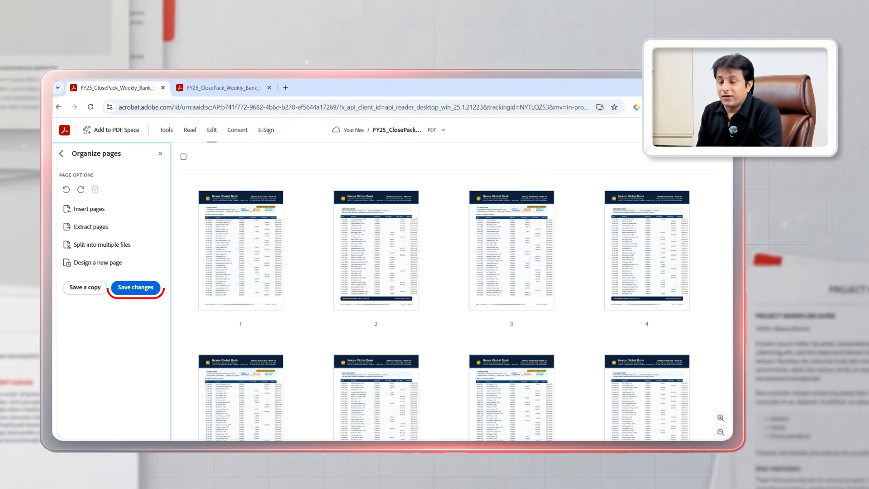
pyautogui.click(136, 288)
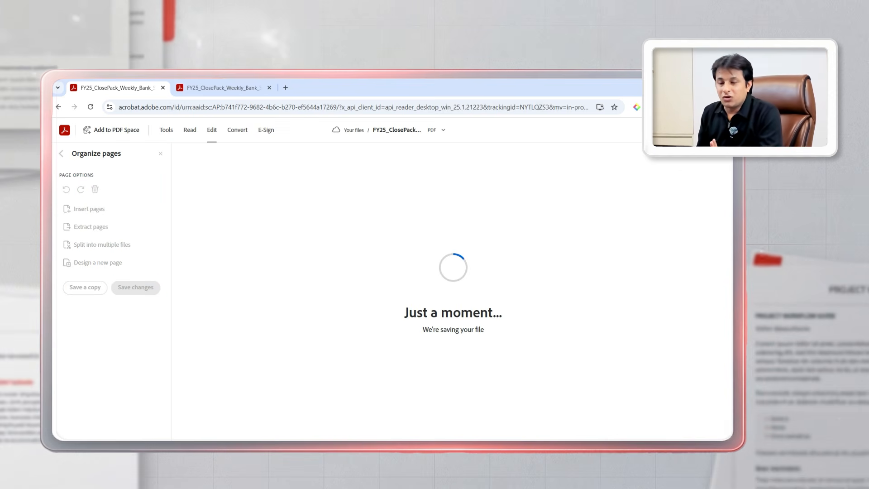